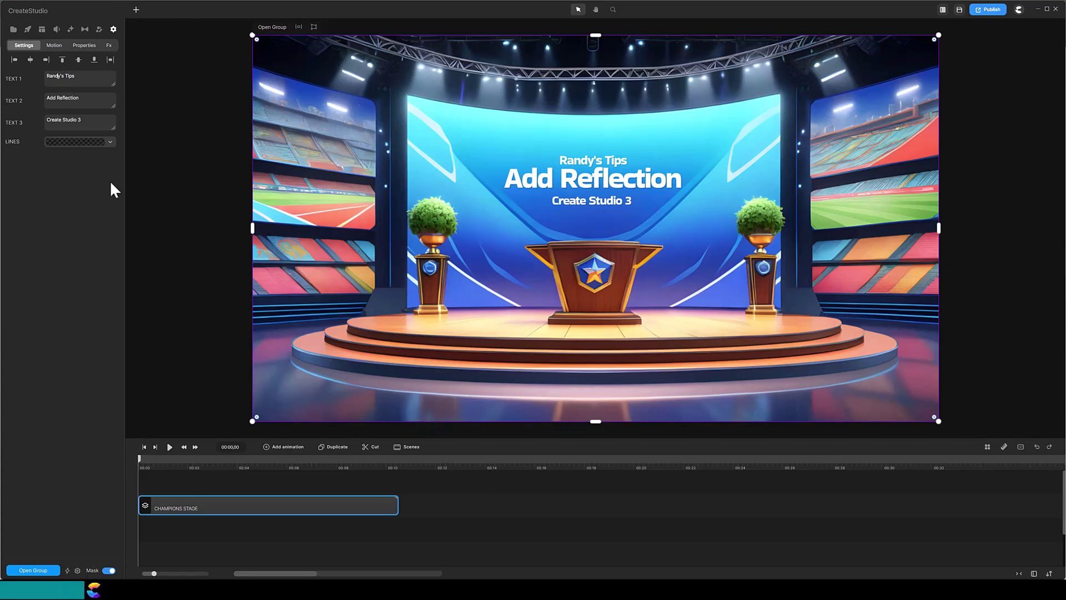
Put a different presenter's name in the first title line and line up three Champions Stage clips back to back
key("BackSpace")
key("BackSpace")
key("BackSpace")
key("BackSpace")
key("BackSpace")
type("Patrick")
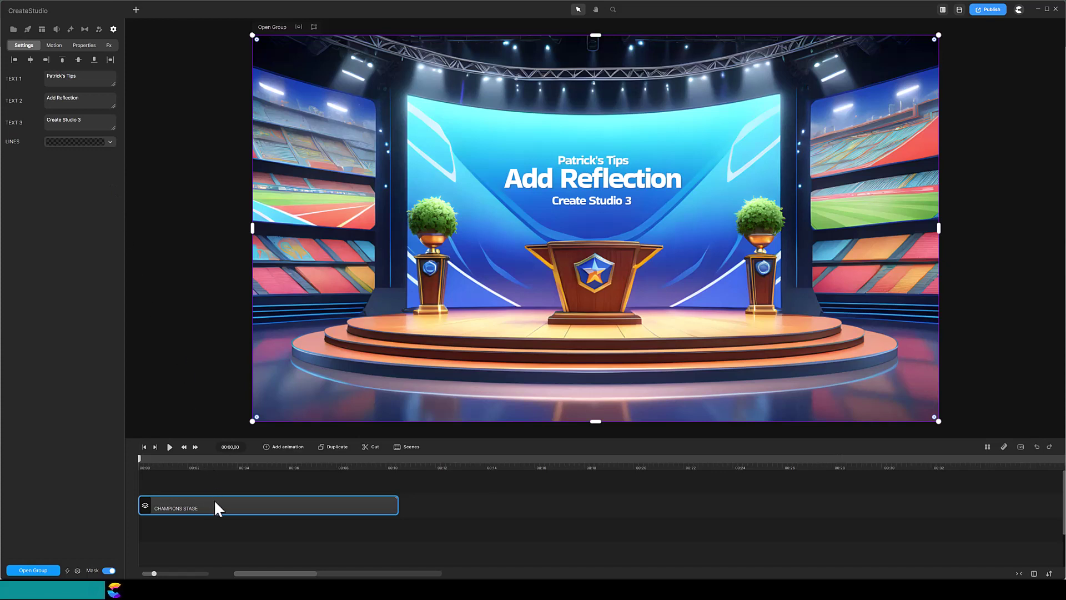
left_click(336, 448)
left_click(336, 448)
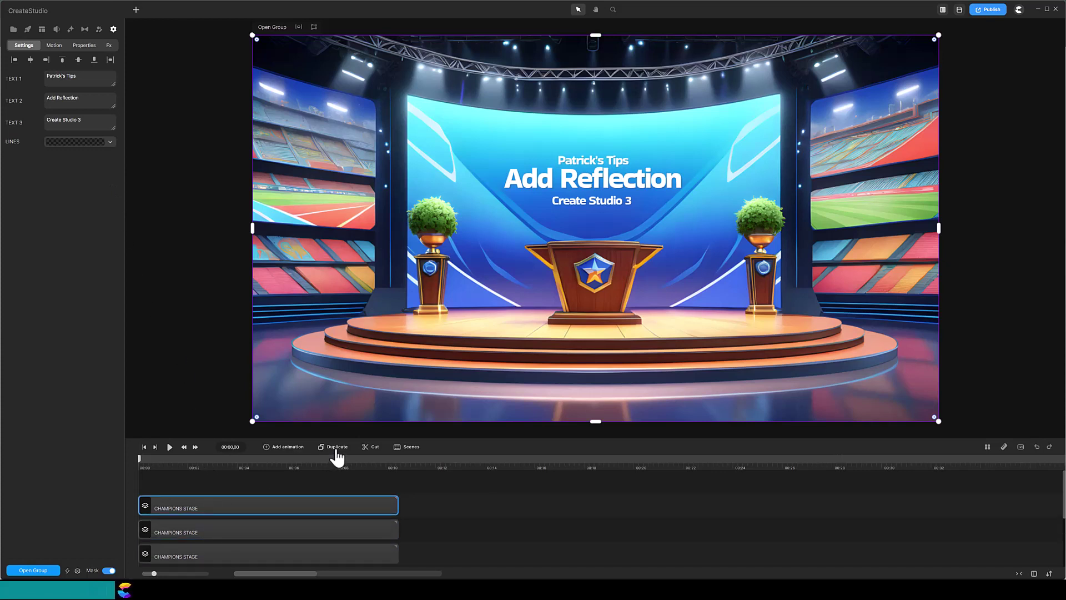
left_click_drag(332, 538, 516, 553)
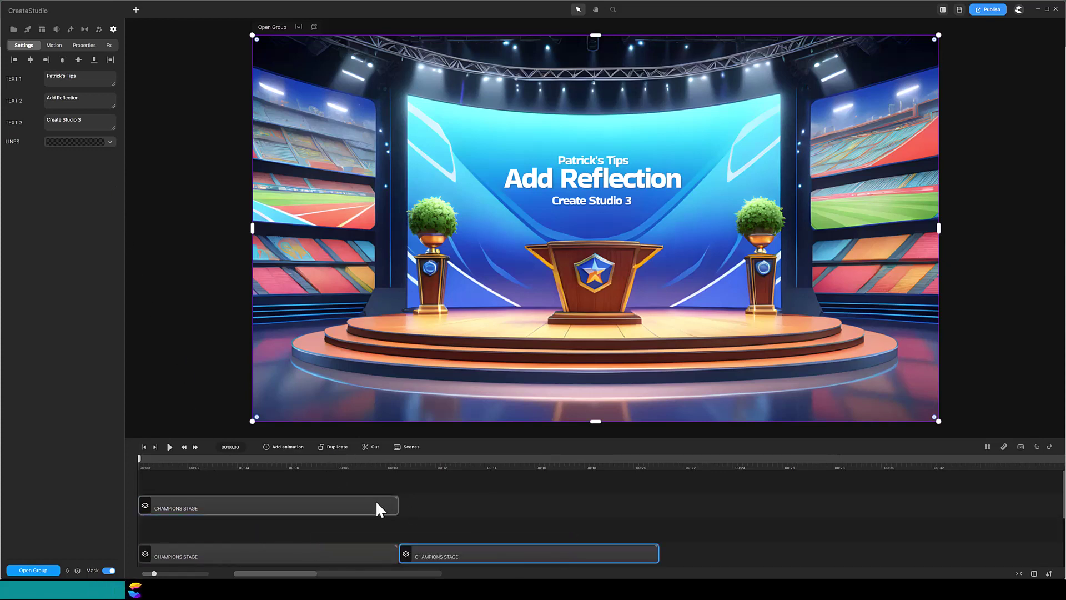
left_click_drag(376, 504, 793, 555)
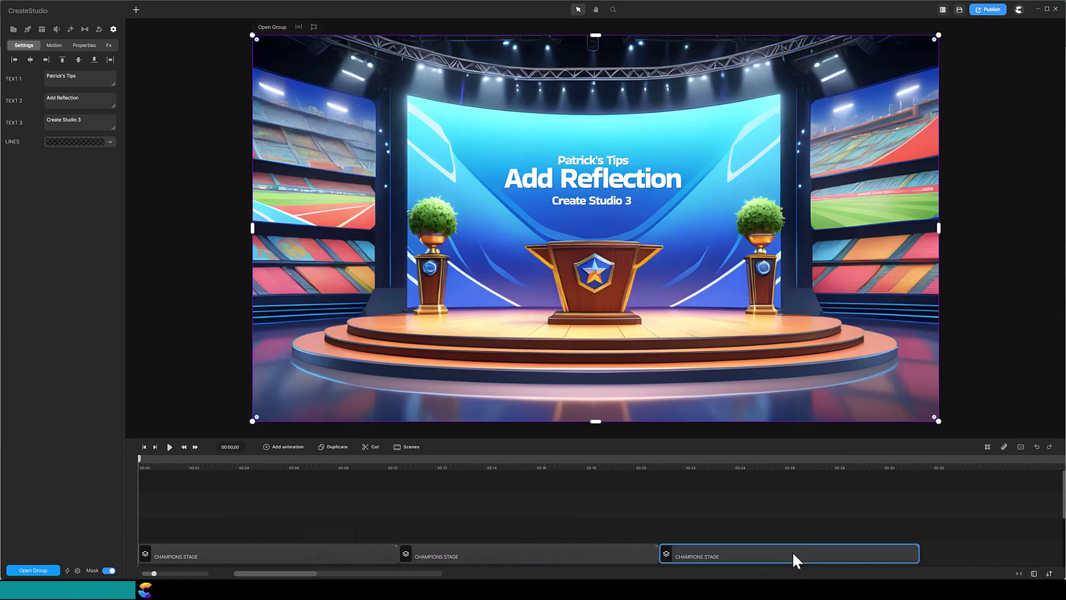
Add the Lenka character to the scene in the white outfit preset
left_click(99, 29)
left_click_drag(33, 83, 159, 530)
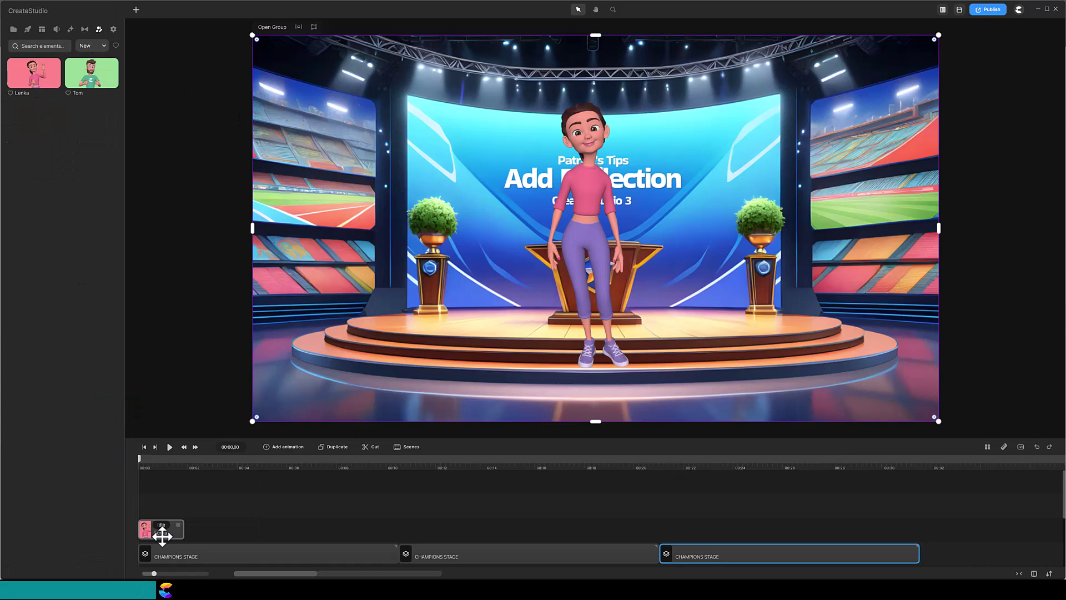
left_click(97, 77)
left_click(92, 335)
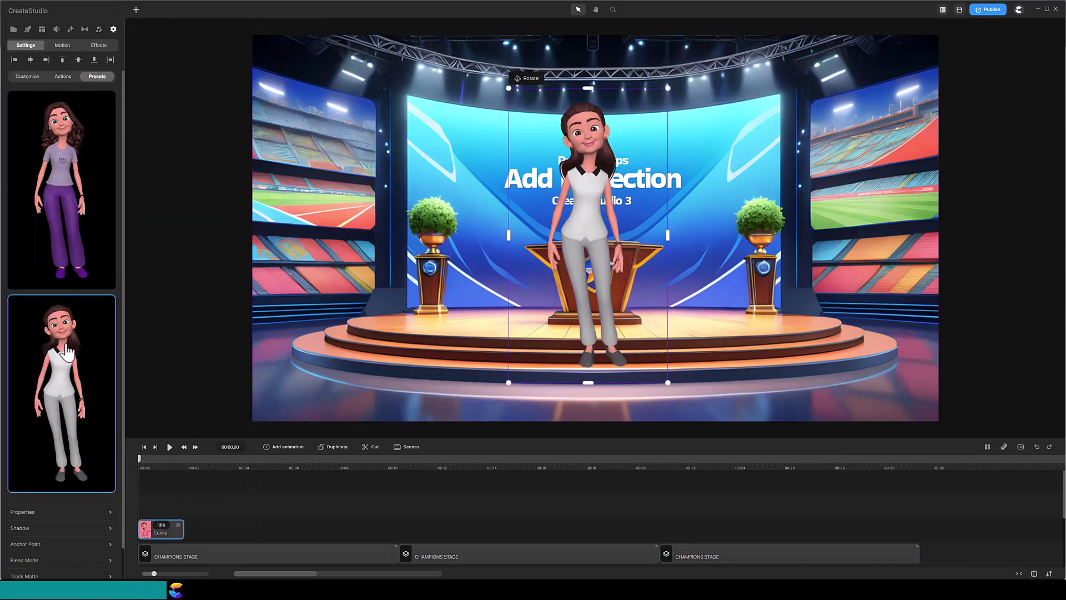
Give Lenka alternating actions after Idle: Talking, Idle, Talking, Idle, Talking, Idle
left_click(63, 76)
left_click(51, 95)
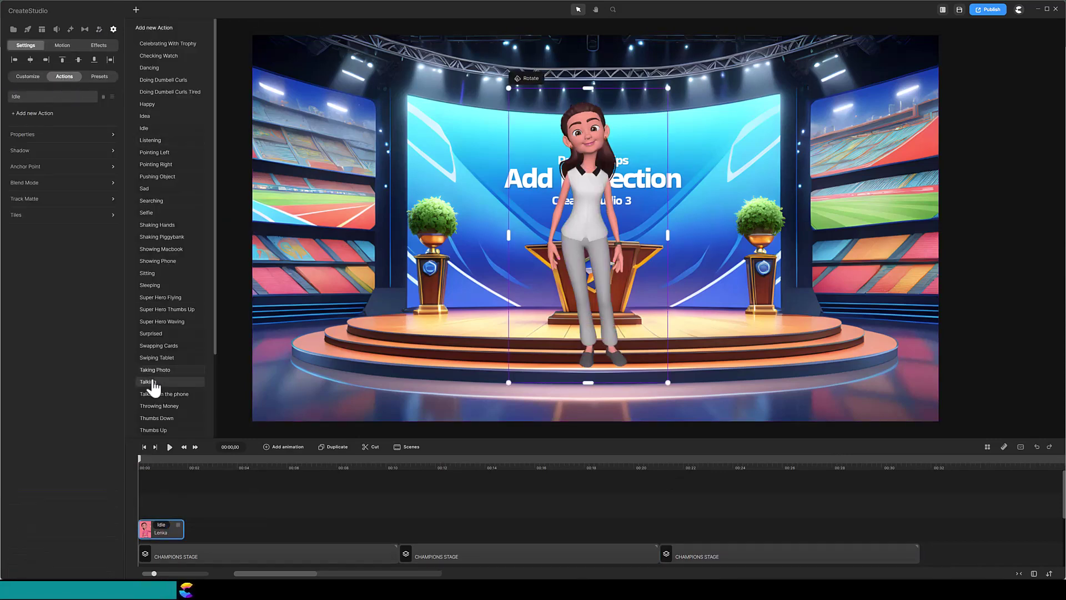
left_click(147, 382)
left_click(144, 129)
left_click(147, 382)
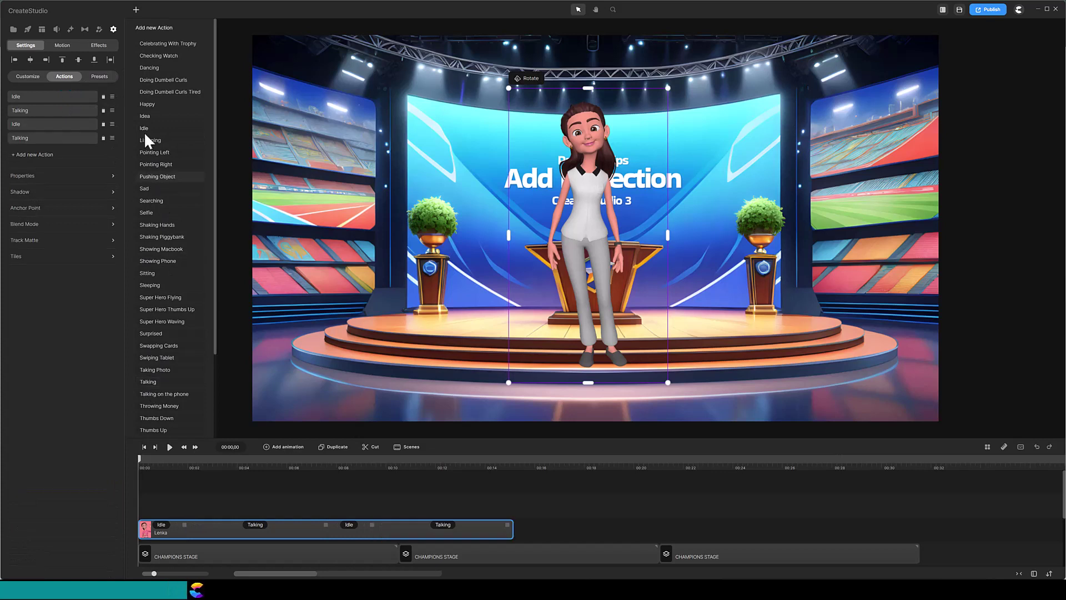
left_click(144, 128)
left_click(148, 382)
left_click(145, 128)
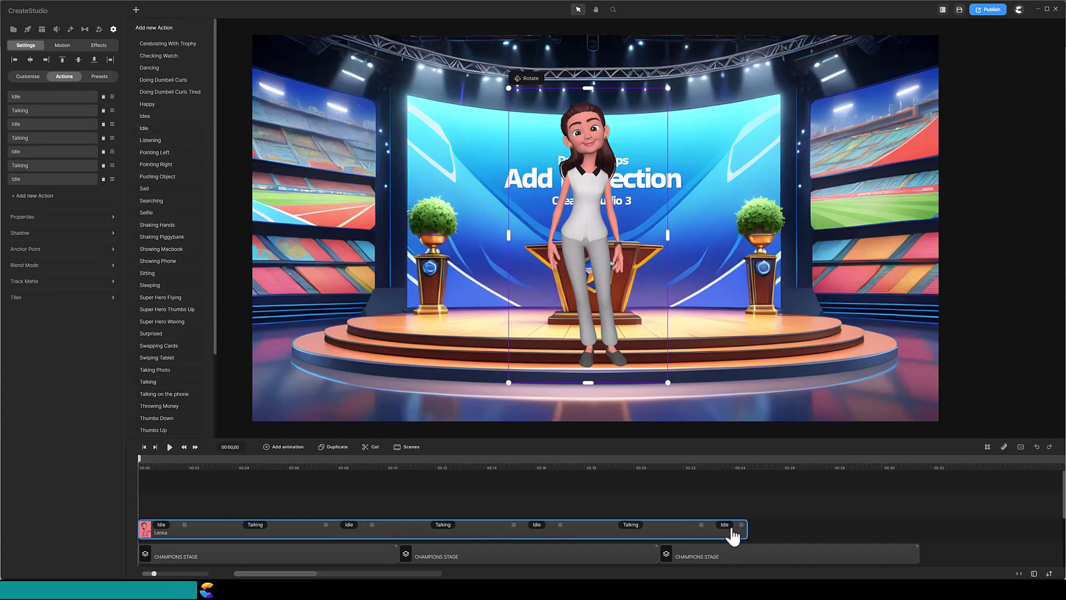
Stretch Lenka's clip across the whole scene, shrink her, and place her left of the podium
left_click_drag(730, 533, 888, 505)
left_click_drag(509, 381, 540, 326)
left_click(600, 300)
left_click_drag(597, 260, 530, 279)
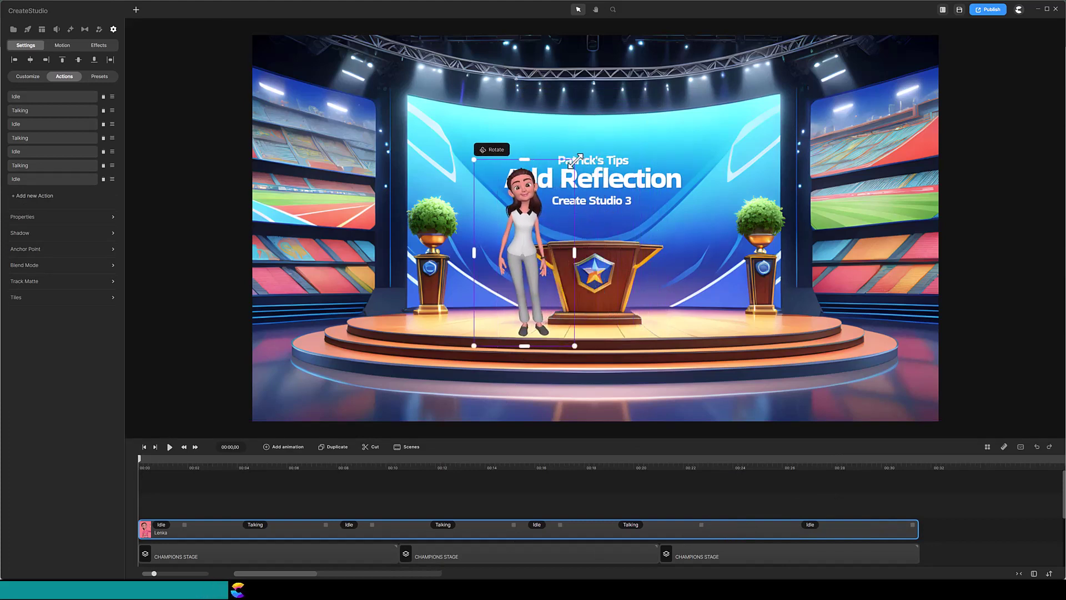
Shrink and lower Lenka slightly, duplicate her, and lock the original Lenka track
left_click_drag(574, 160, 567, 175)
left_click_drag(521, 218, 508, 229)
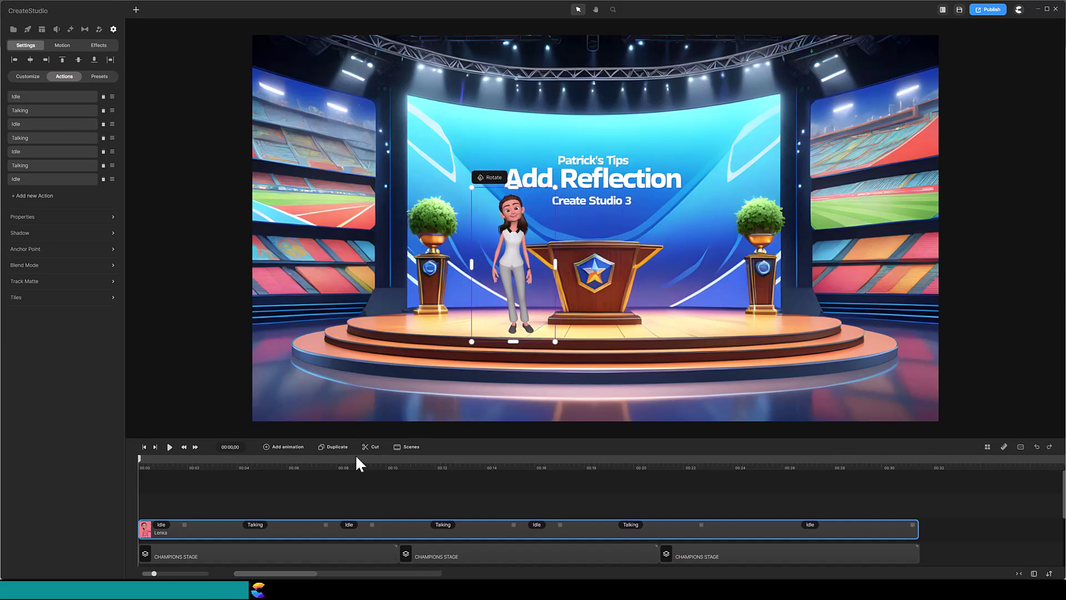
left_click(336, 448)
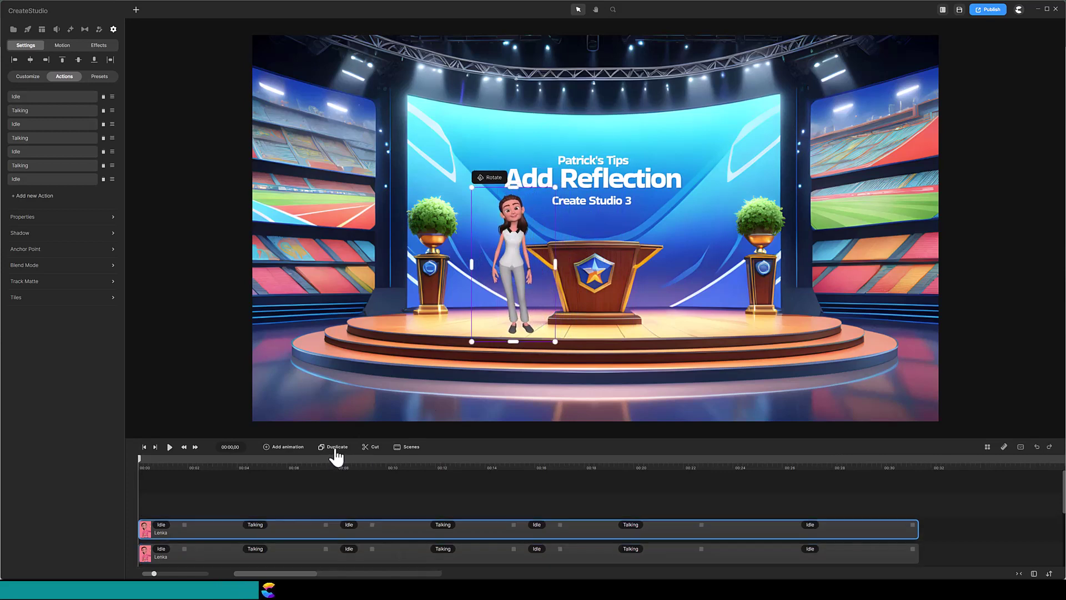
right_click(710, 534)
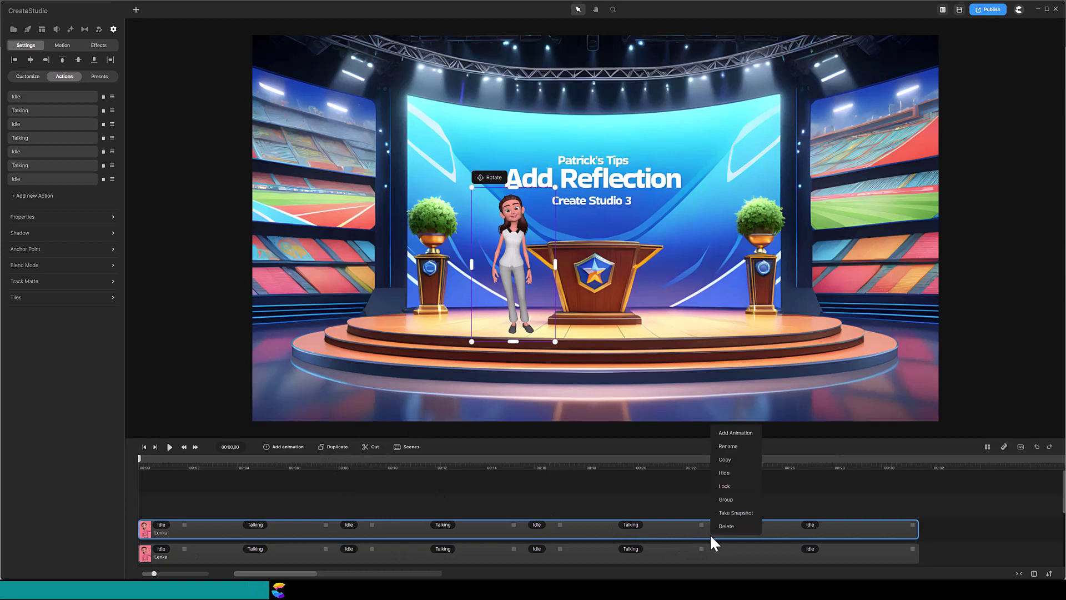
left_click(724, 487)
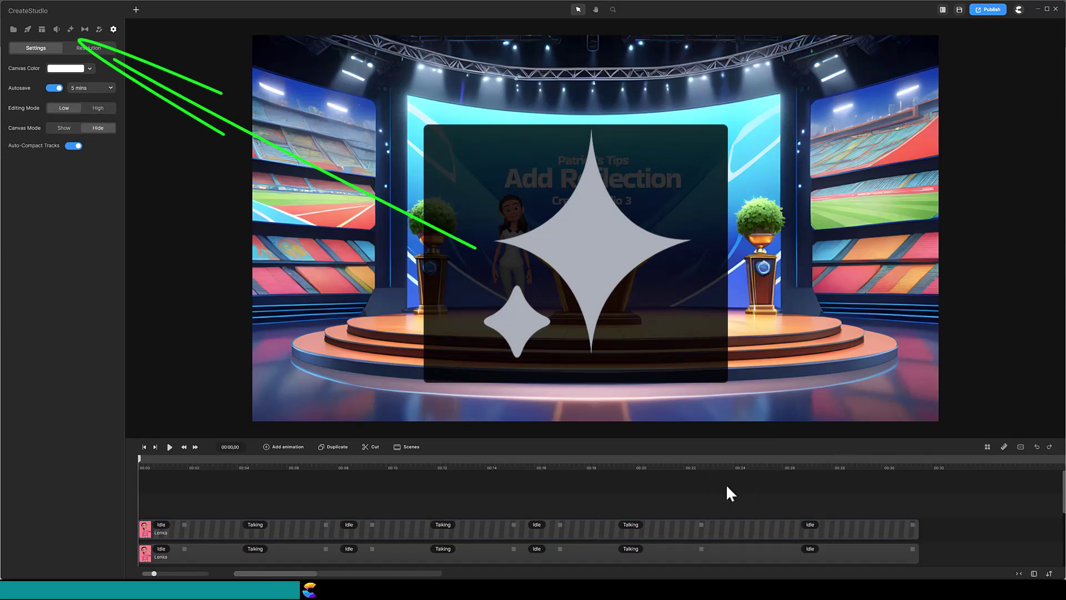
Add a Color Fill effect to the Lenka copy with a black (000000) overlay
left_click(69, 29)
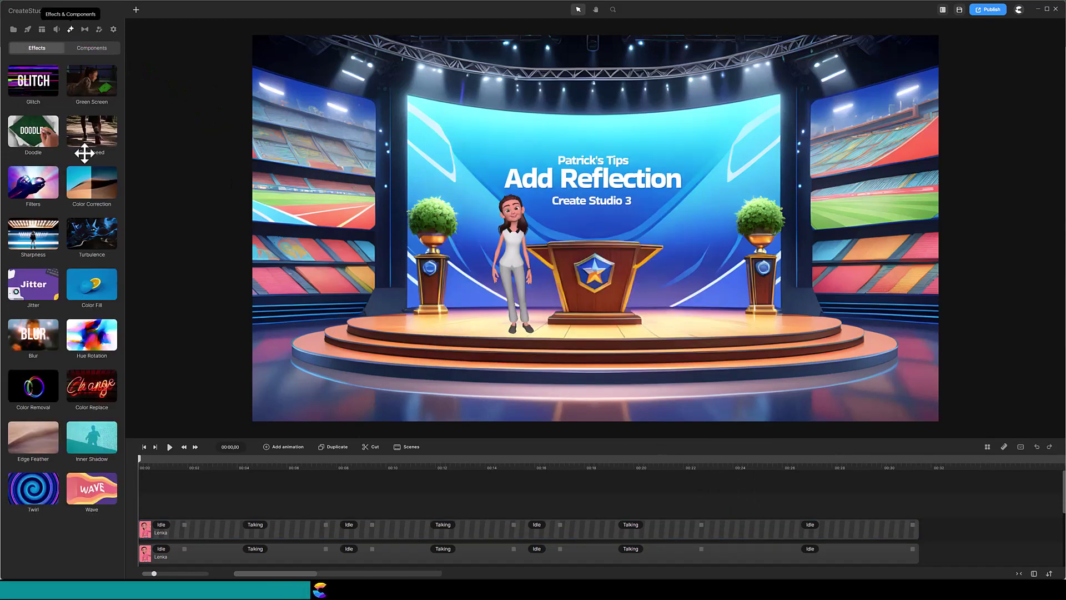
left_click_drag(87, 289, 167, 558)
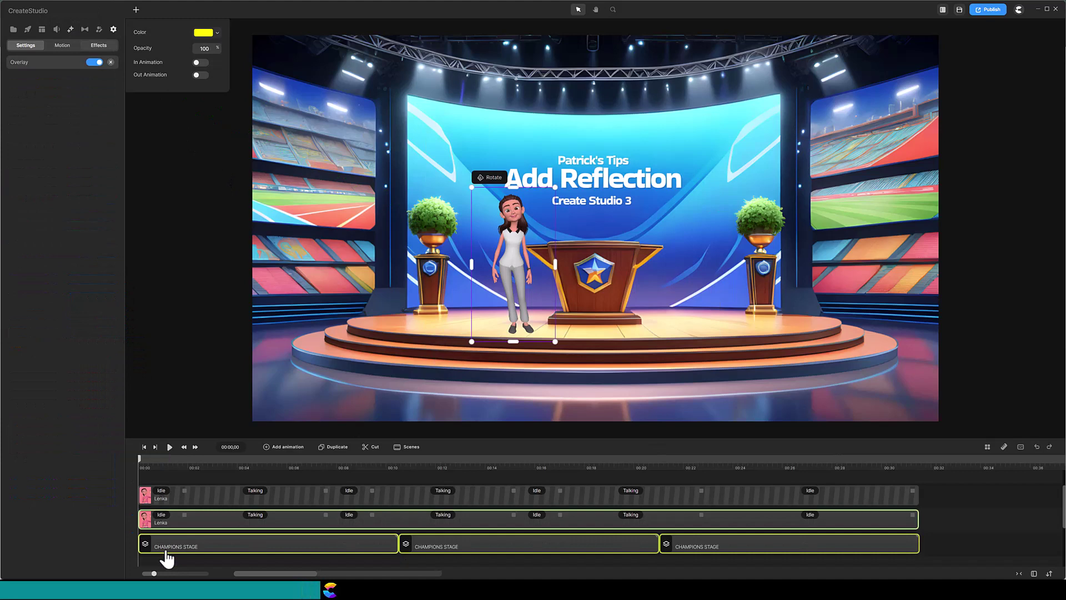
left_click(216, 34)
left_click_drag(304, 32, 305, 134)
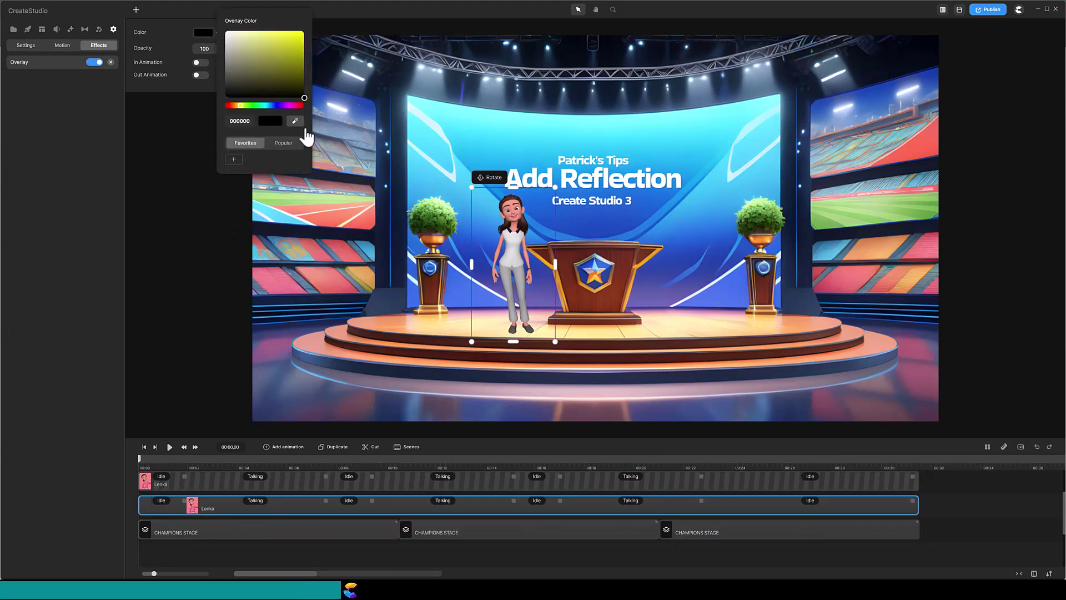
Flip the black copy vertically, move it below Lenka's feet, and scale it to 64
left_click(26, 46)
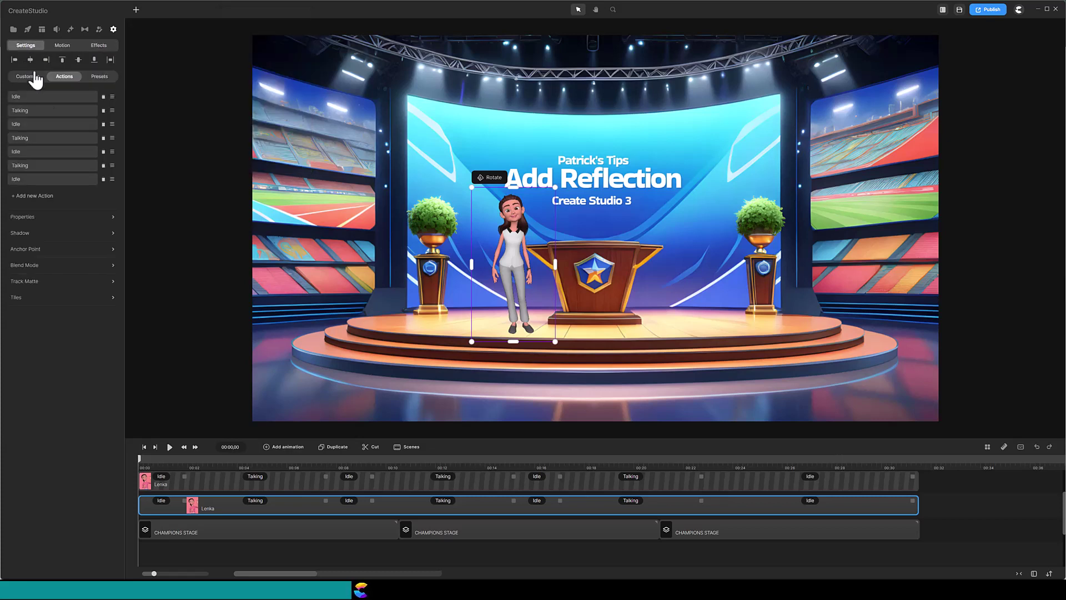
left_click(85, 220)
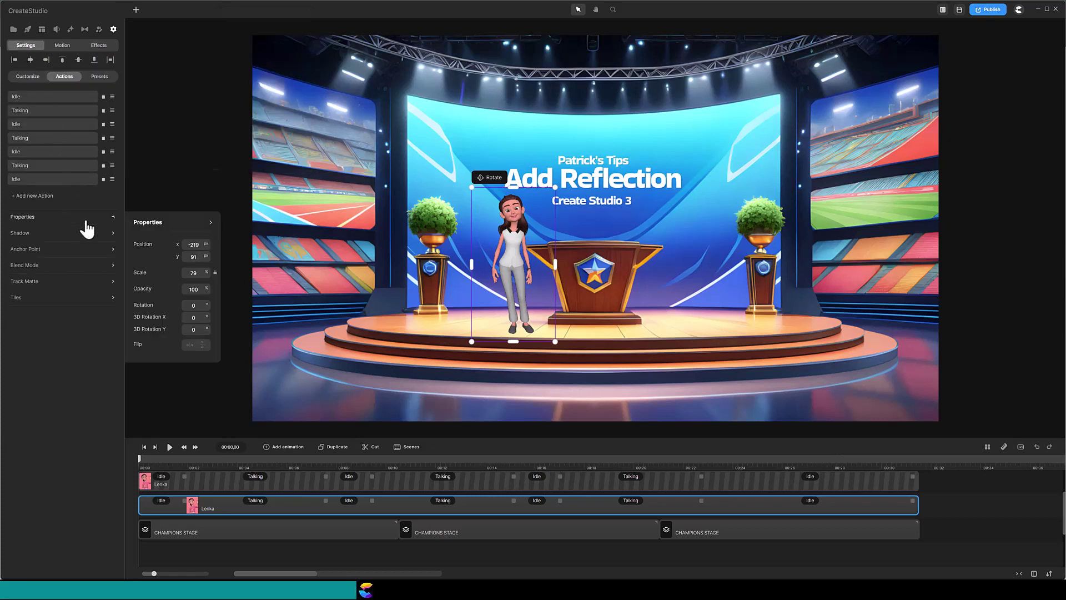
left_click(203, 346)
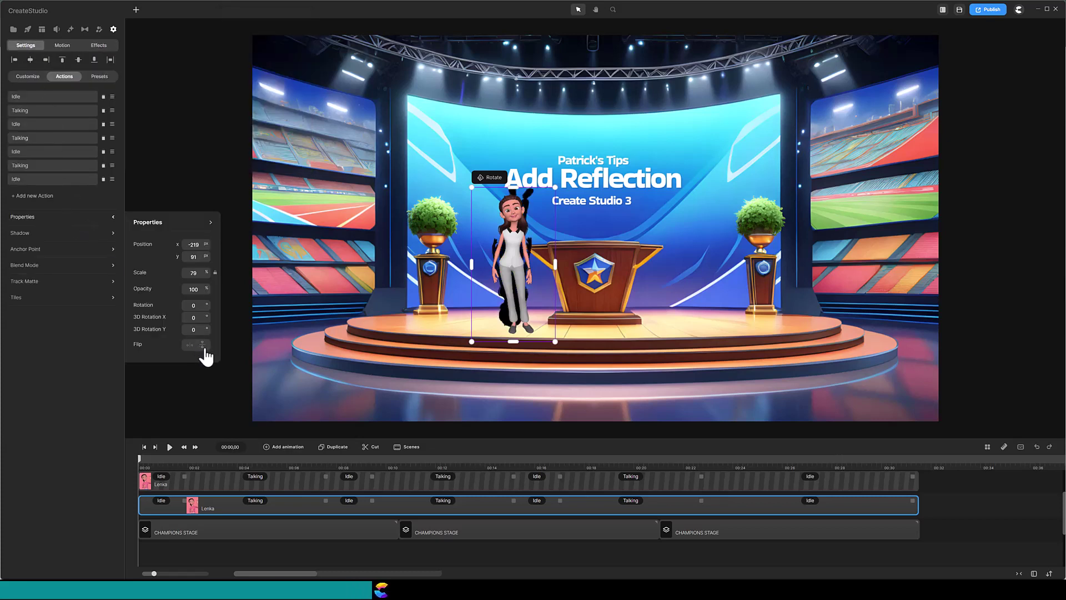
left_click_drag(503, 260, 515, 436)
left_click_drag(489, 350, 481, 348)
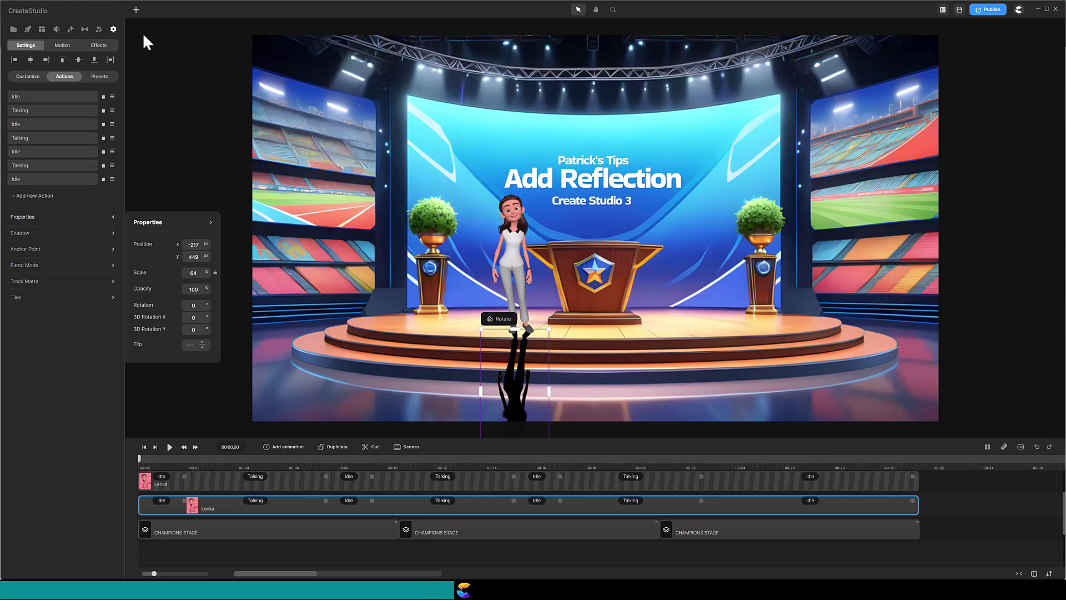
Draw a curved Pen path along the stage floor's front edge
left_click(136, 13)
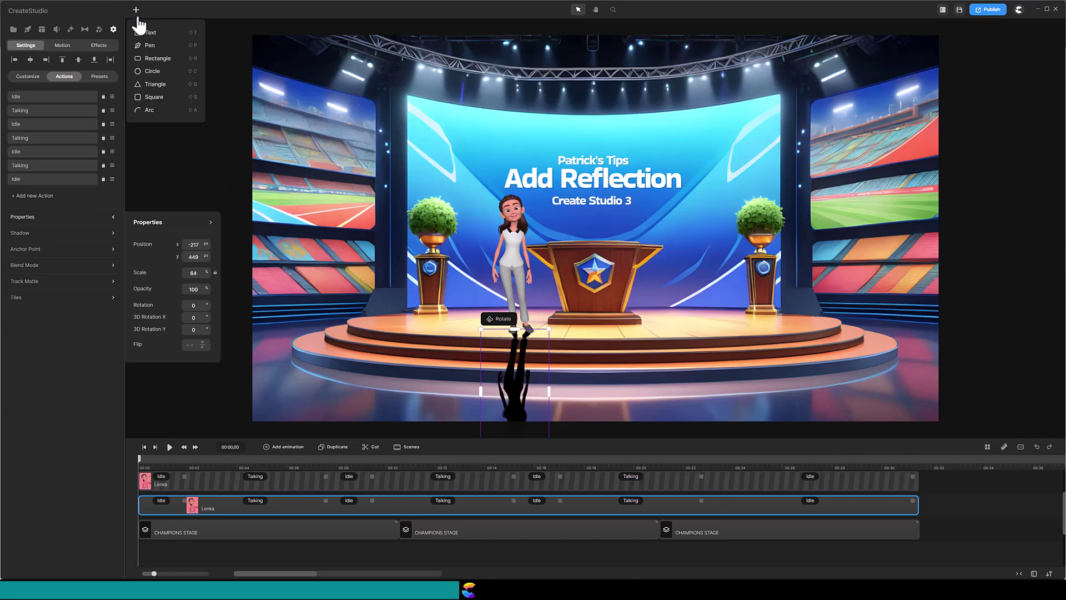
left_click(150, 55)
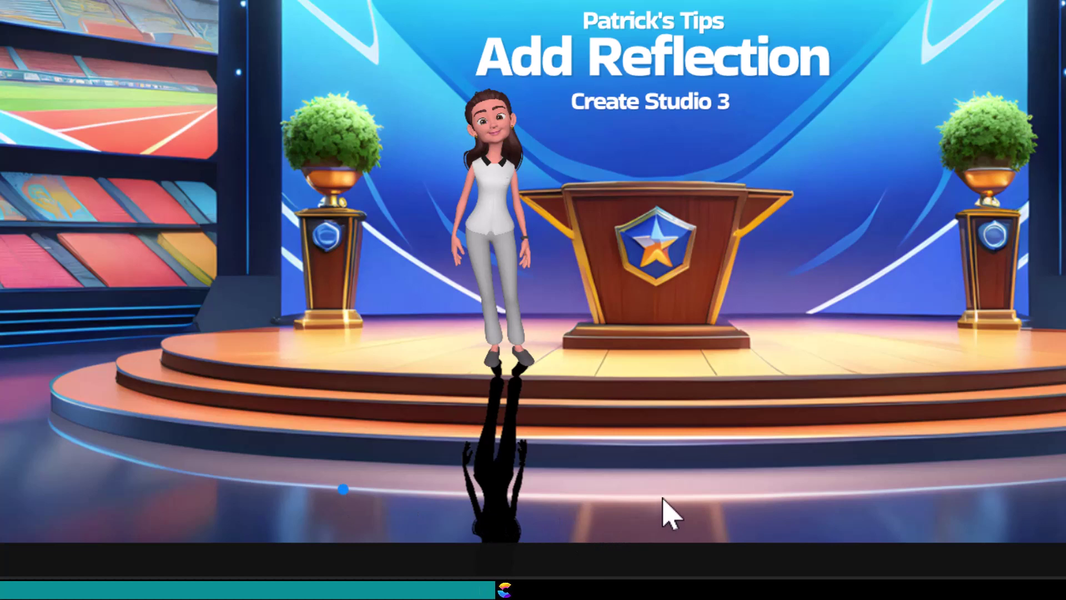
left_click_drag(661, 495, 706, 490)
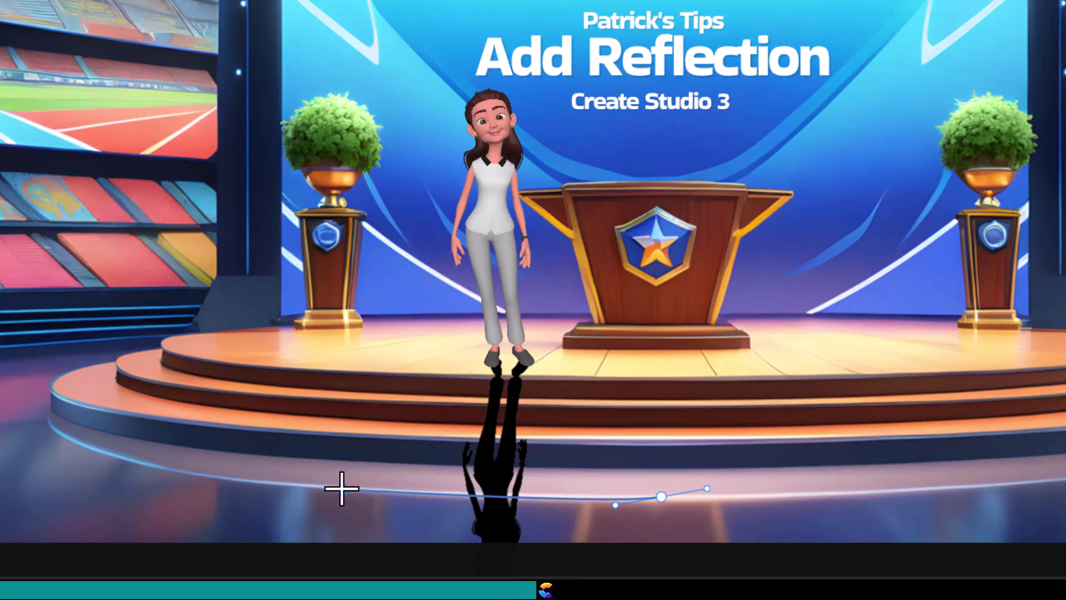
left_click_drag(342, 489, 388, 492)
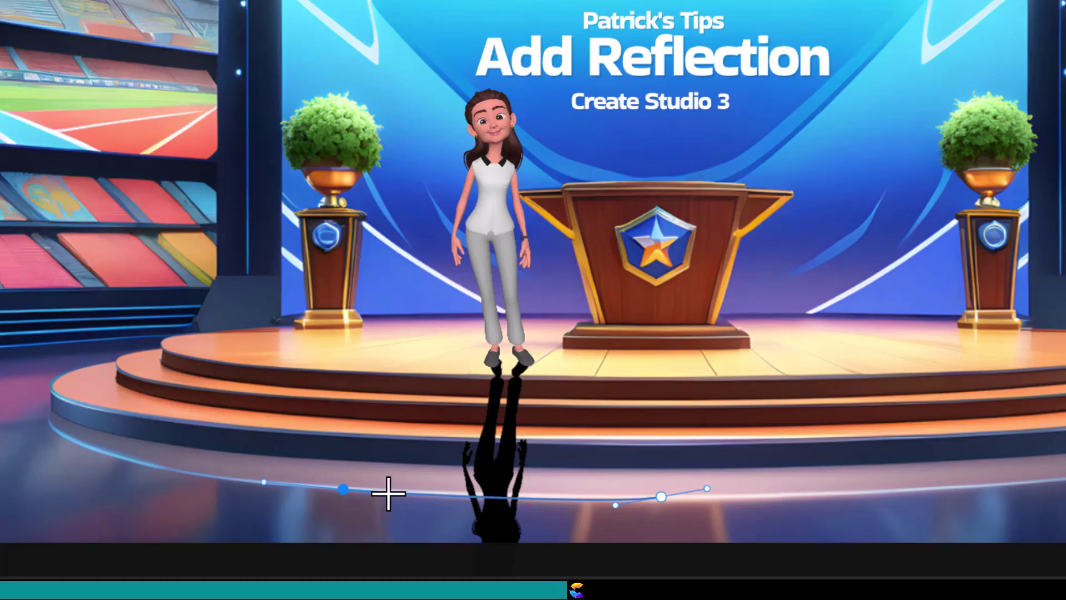
left_click(613, 504)
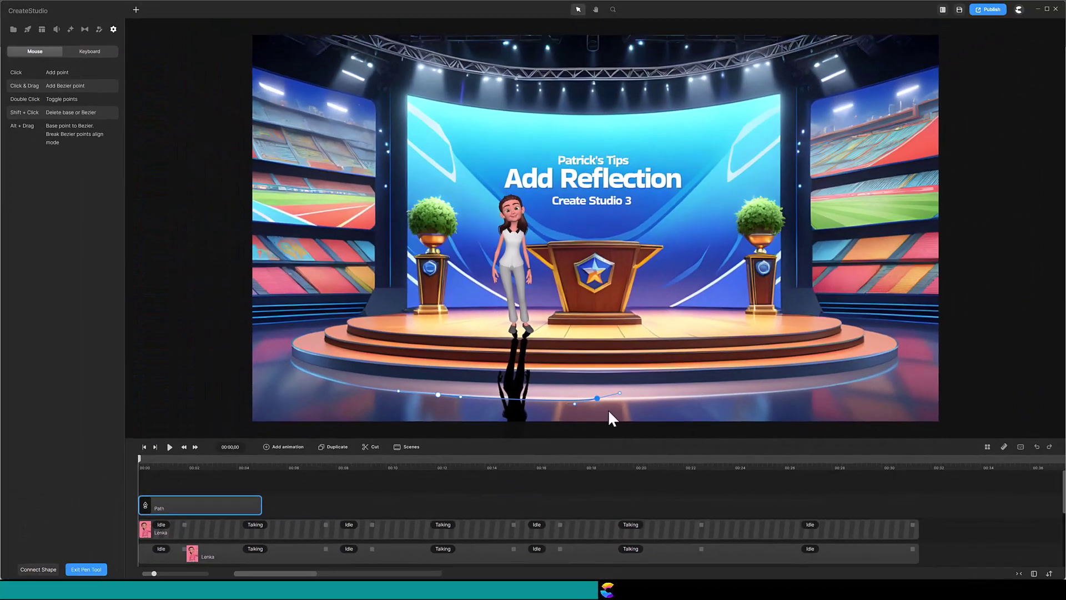
Add two points below the floor, close the Path shape, and extend its clip over the scene
left_click(672, 434)
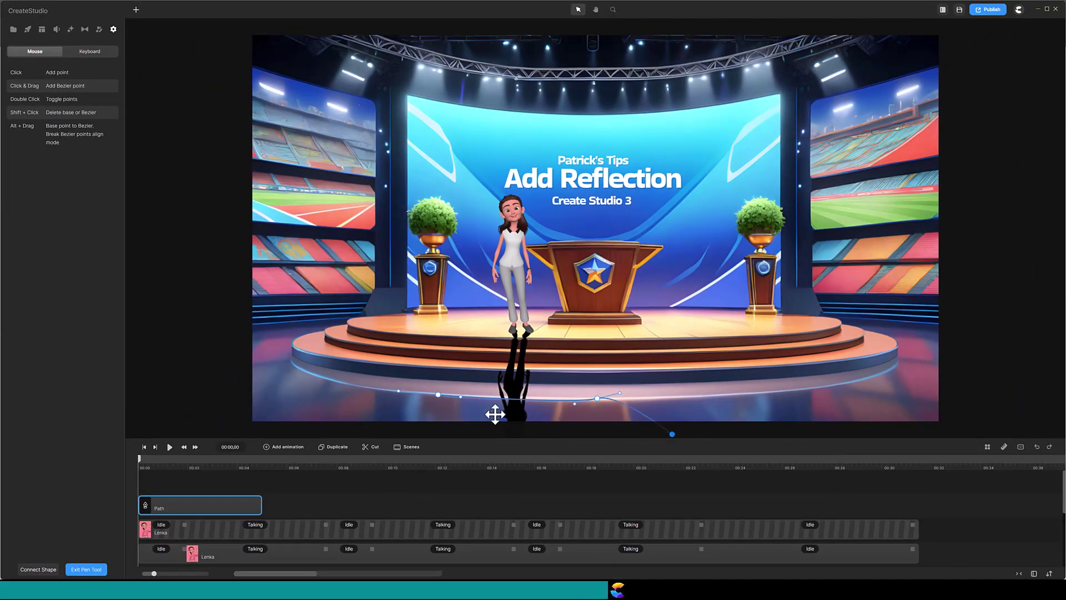
left_click(391, 434)
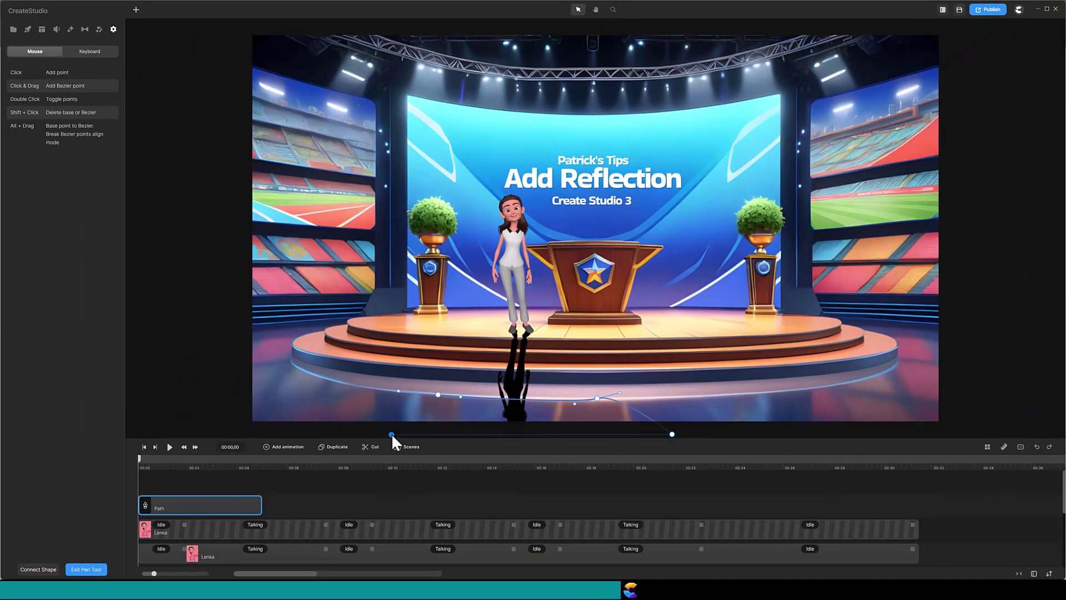
left_click(44, 572)
left_click_drag(262, 508, 913, 510)
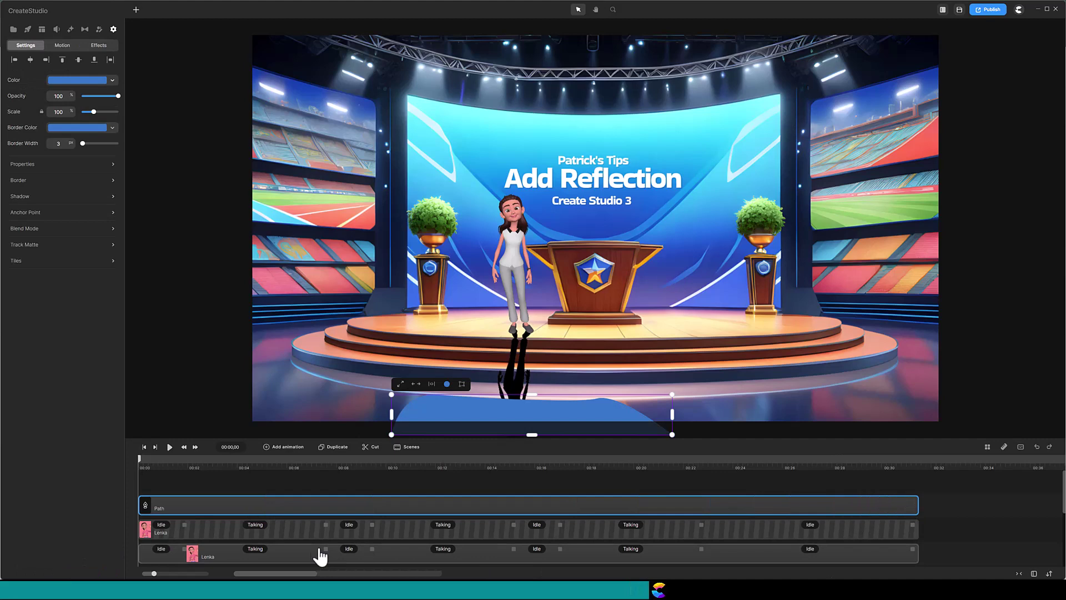
Give the lower Lenka reflection a Track Matte with Mask set to Path and Type Alpha
left_click(300, 558)
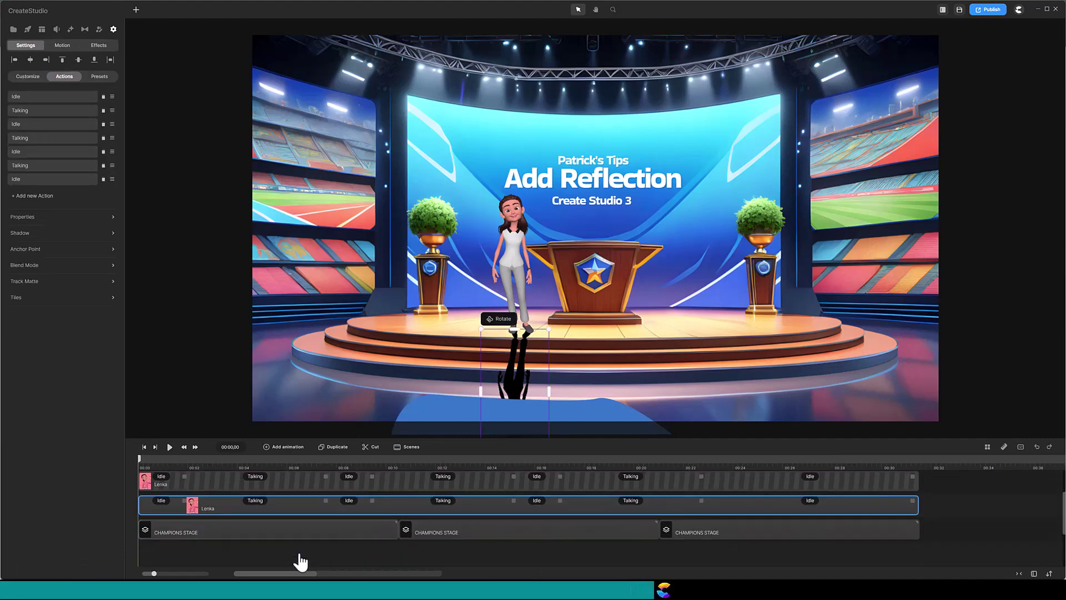
left_click(111, 283)
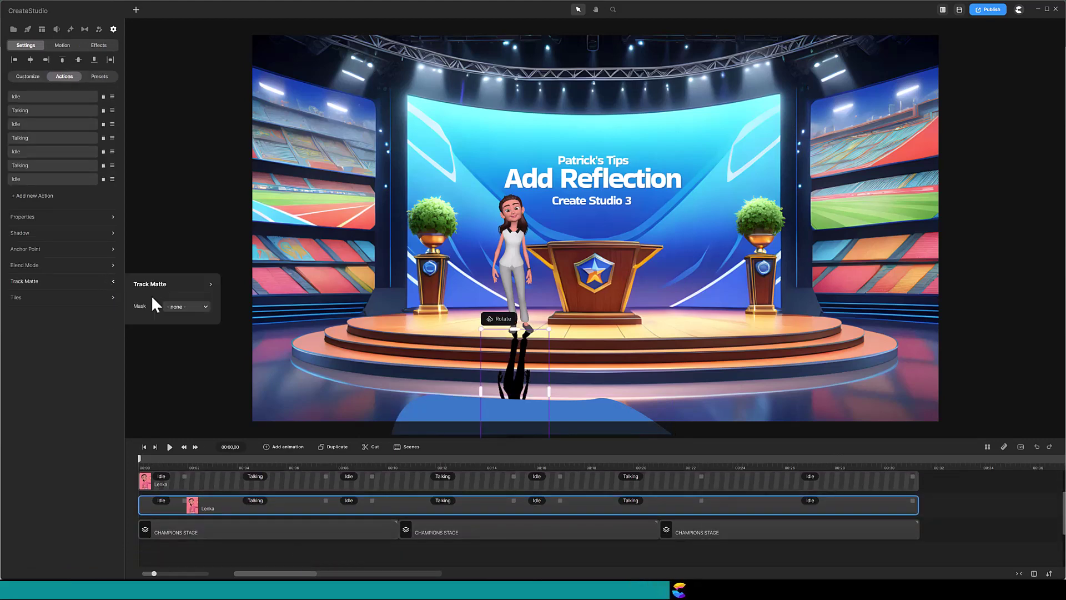
left_click(201, 308)
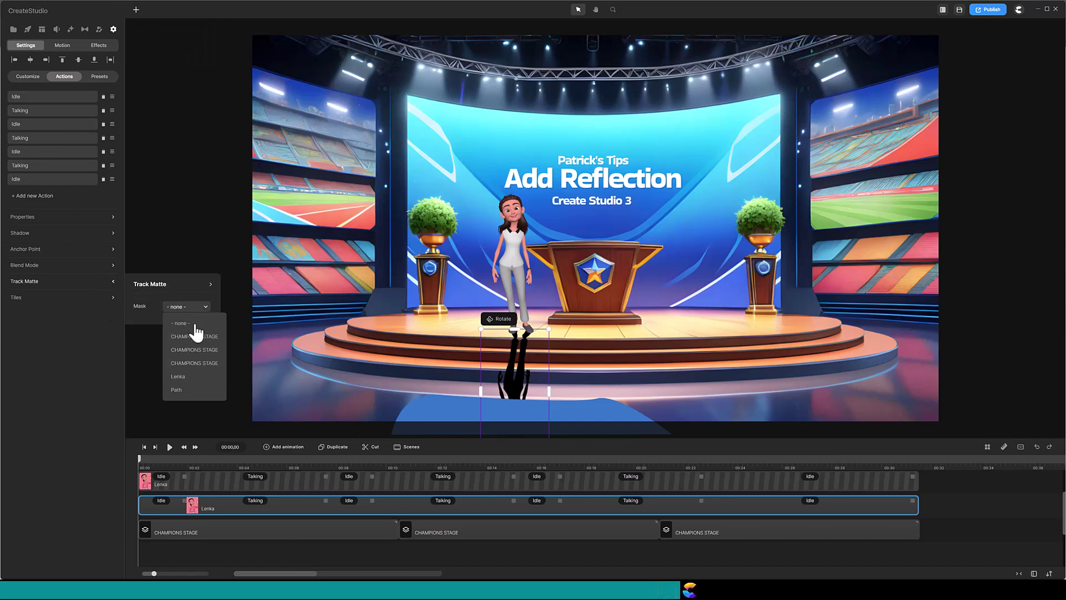
left_click(188, 390)
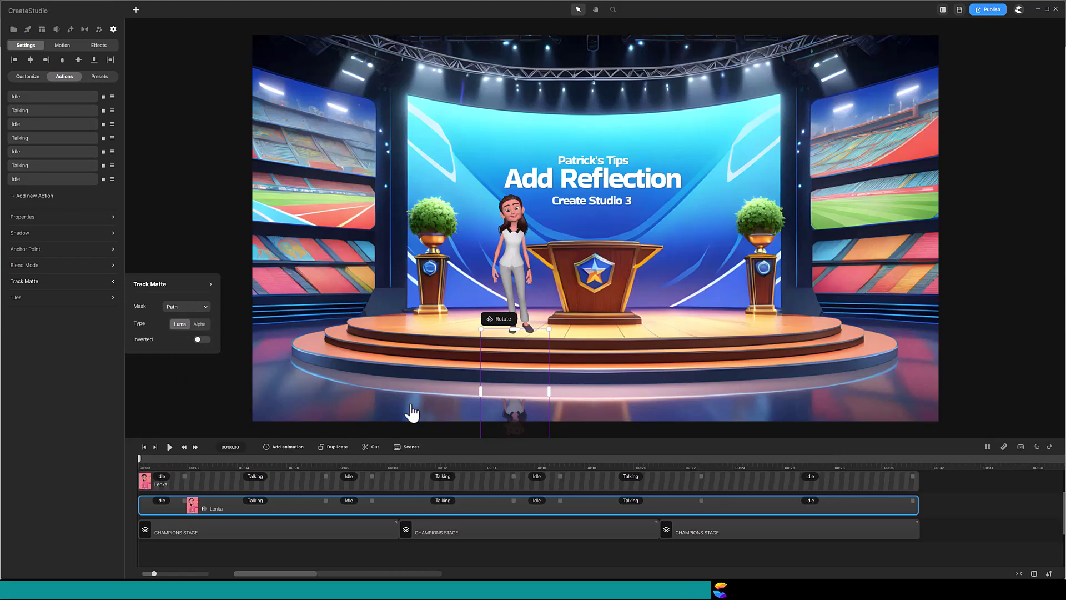
left_click(199, 324)
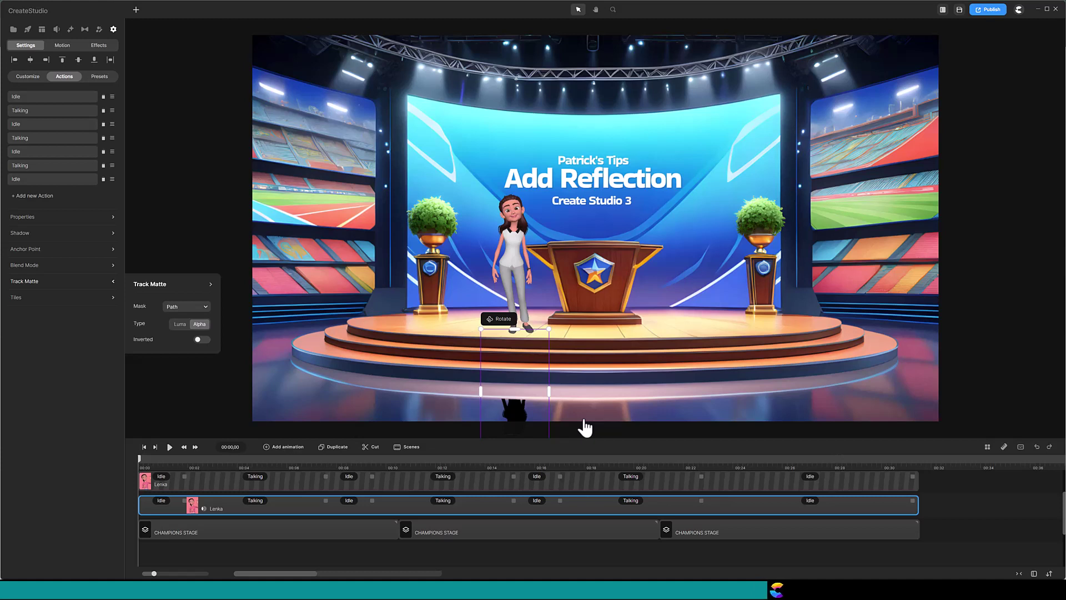
left_click(97, 46)
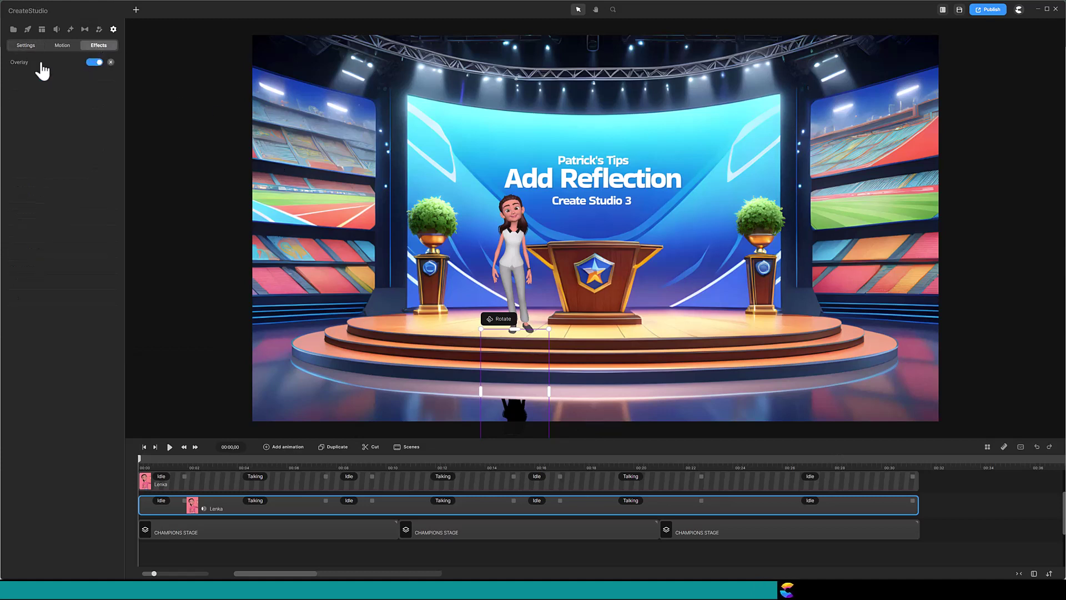
Set the reflection's Overlay opacity to 75 and the layer's own opacity to 50
left_click(19, 65)
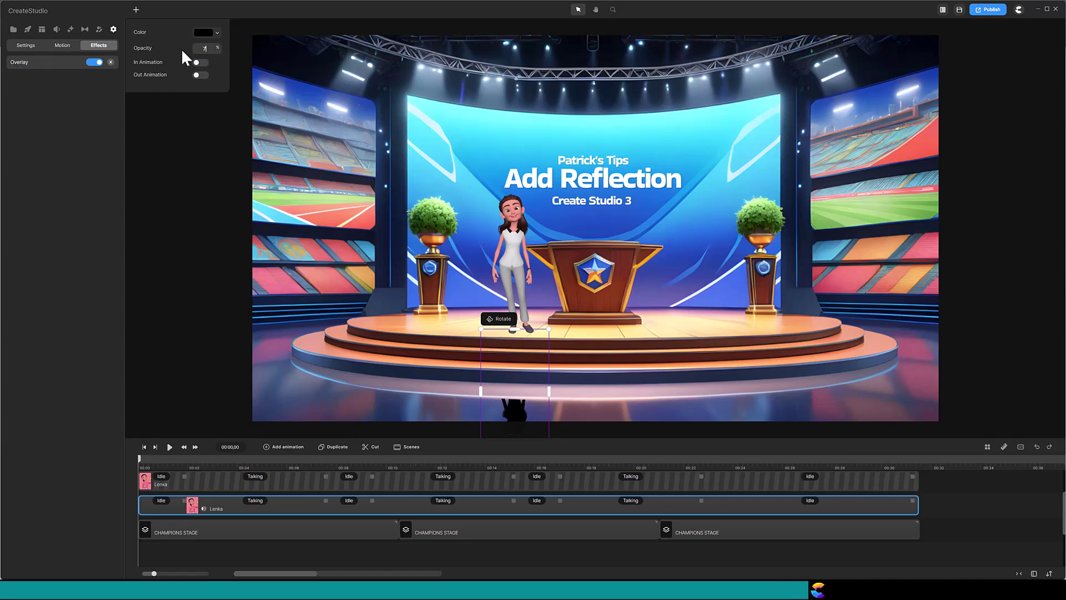
key("Return")
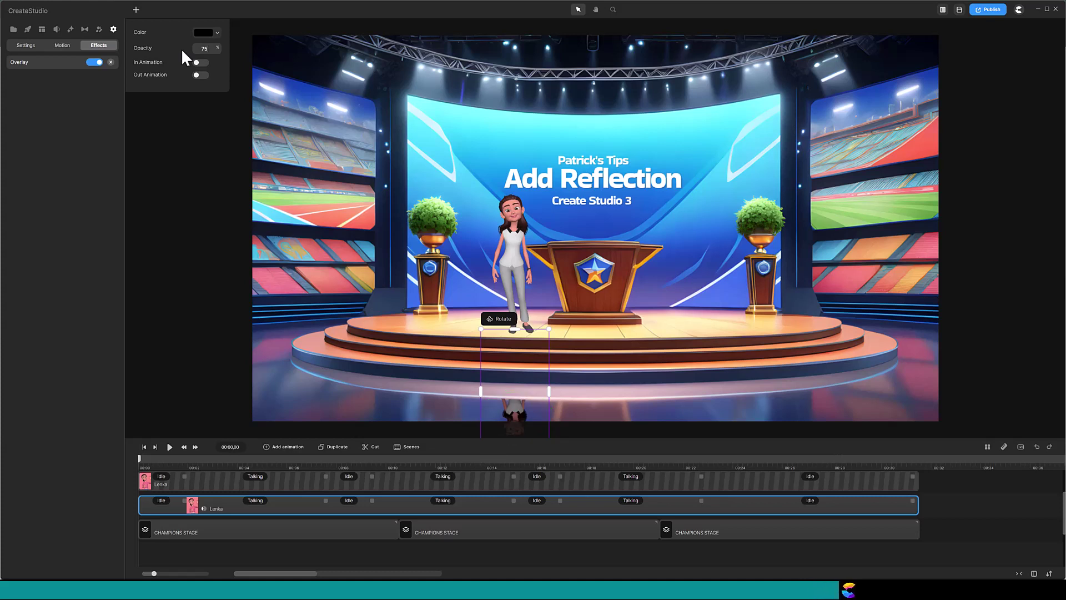
left_click(25, 48)
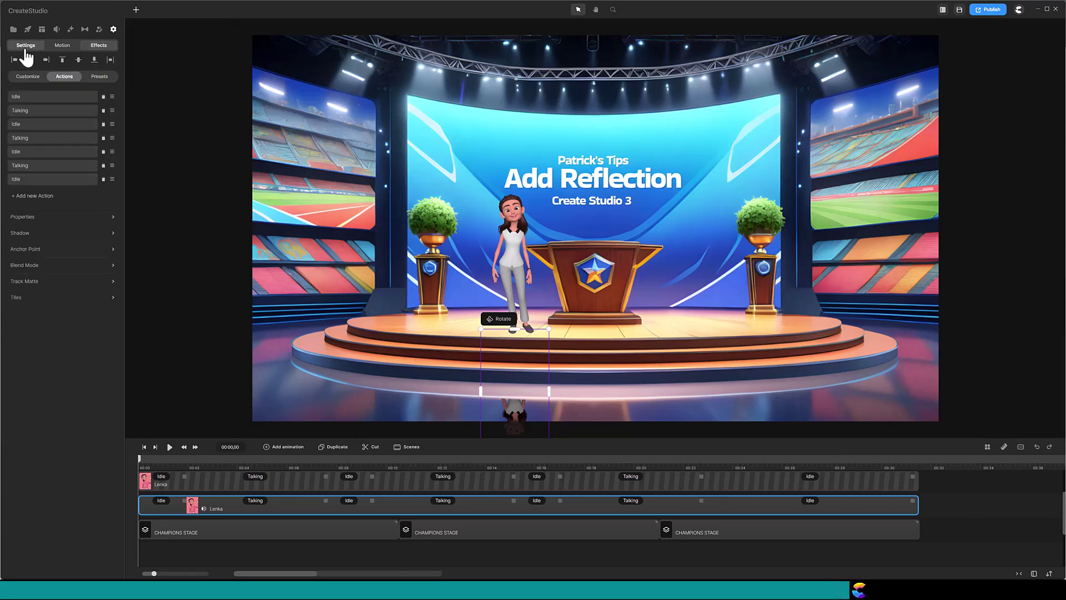
left_click(20, 220)
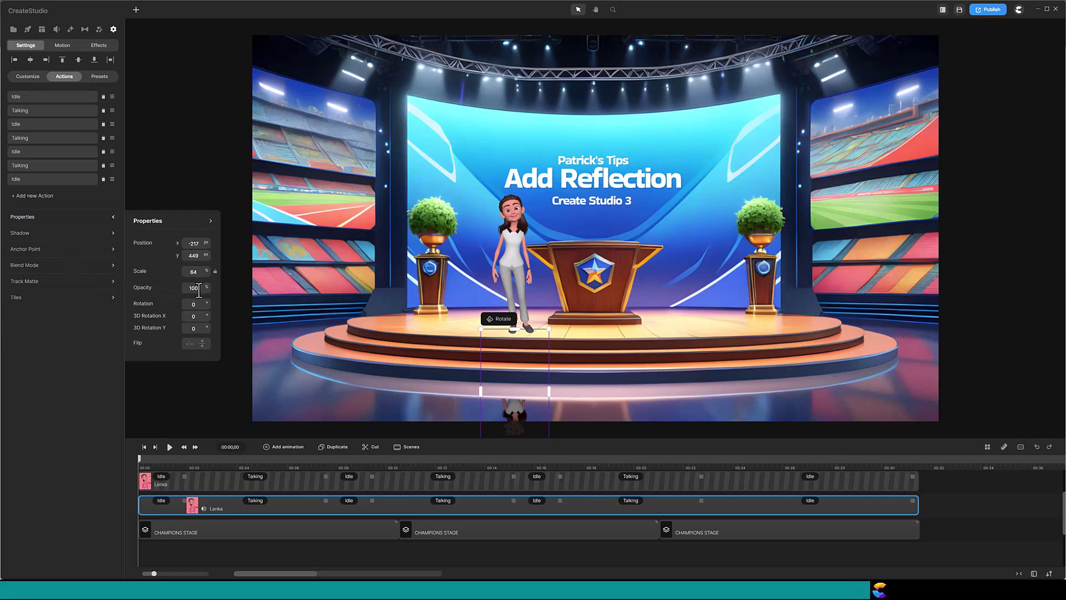
left_click_drag(198, 288, 182, 290)
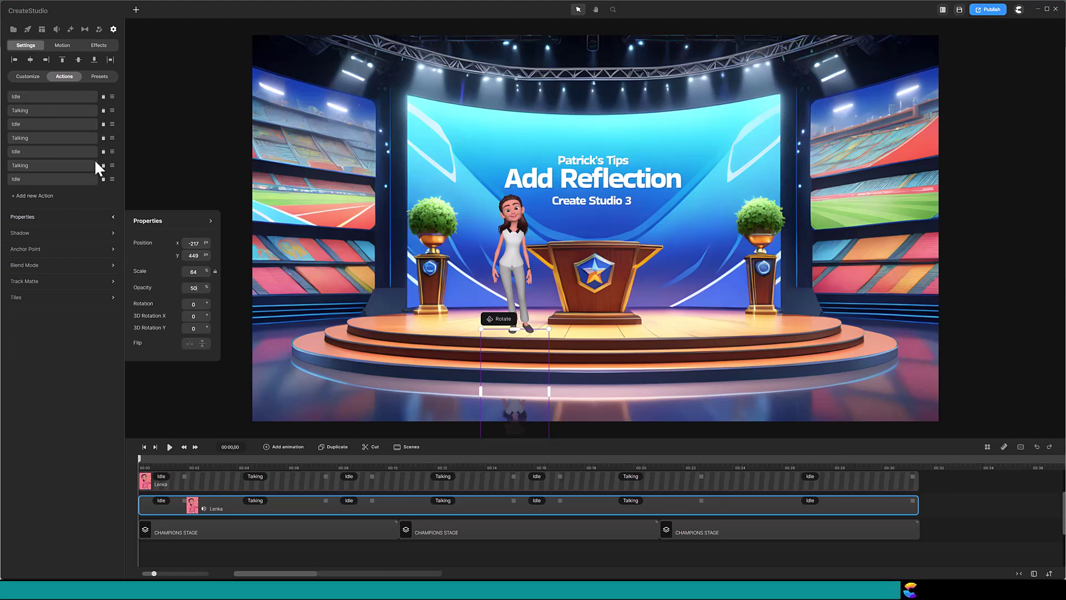
Apply a Blur effect at strength 7 to the Lenka reflection layer
left_click(71, 29)
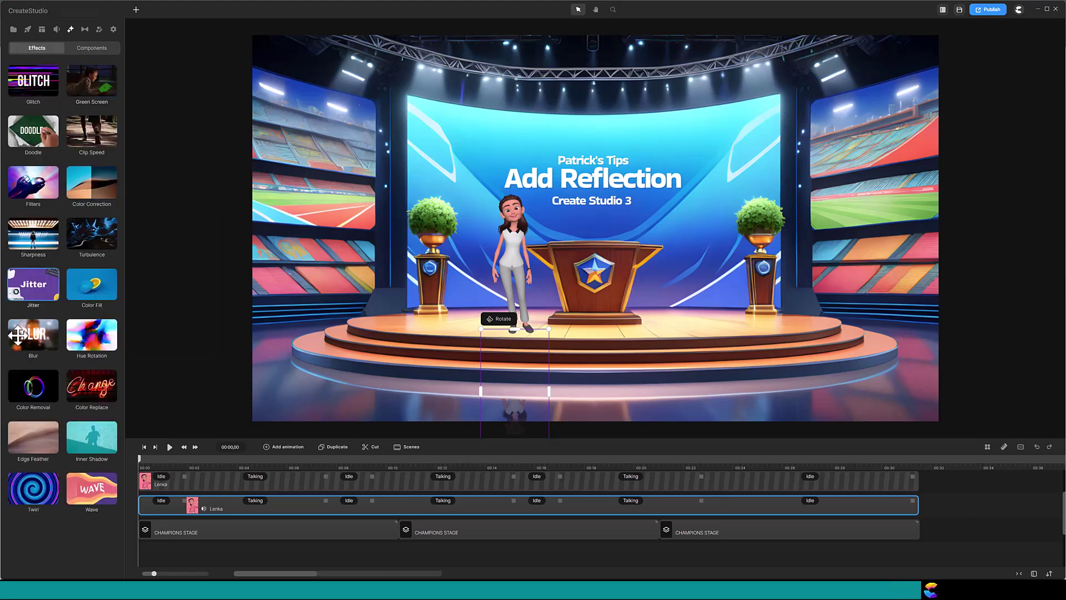
left_click_drag(23, 339, 163, 507)
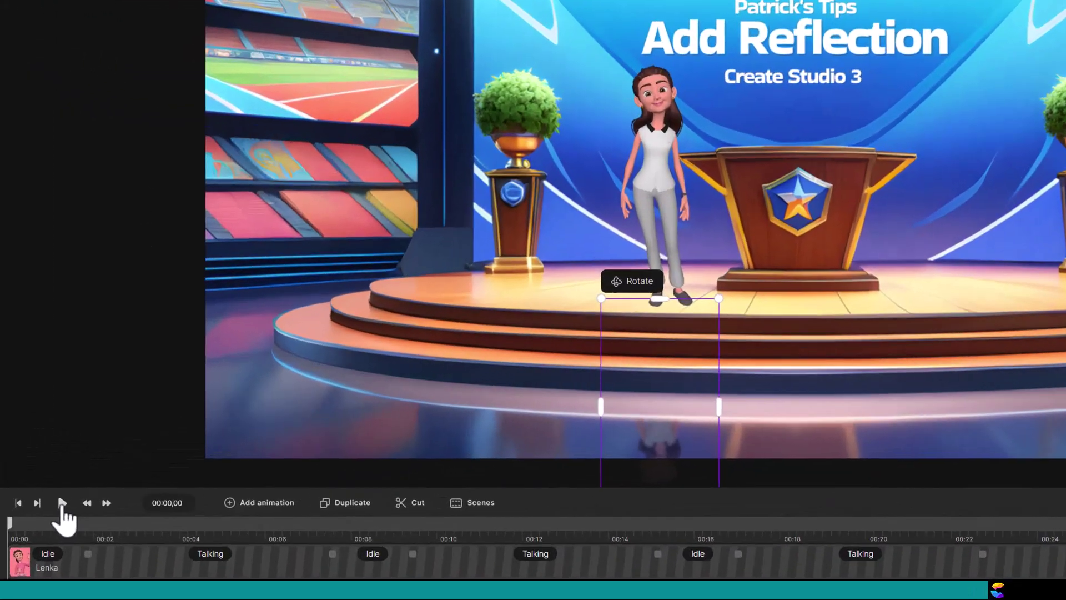
Play the scene to preview Lenka above her blurred floor reflection
left_click(169, 447)
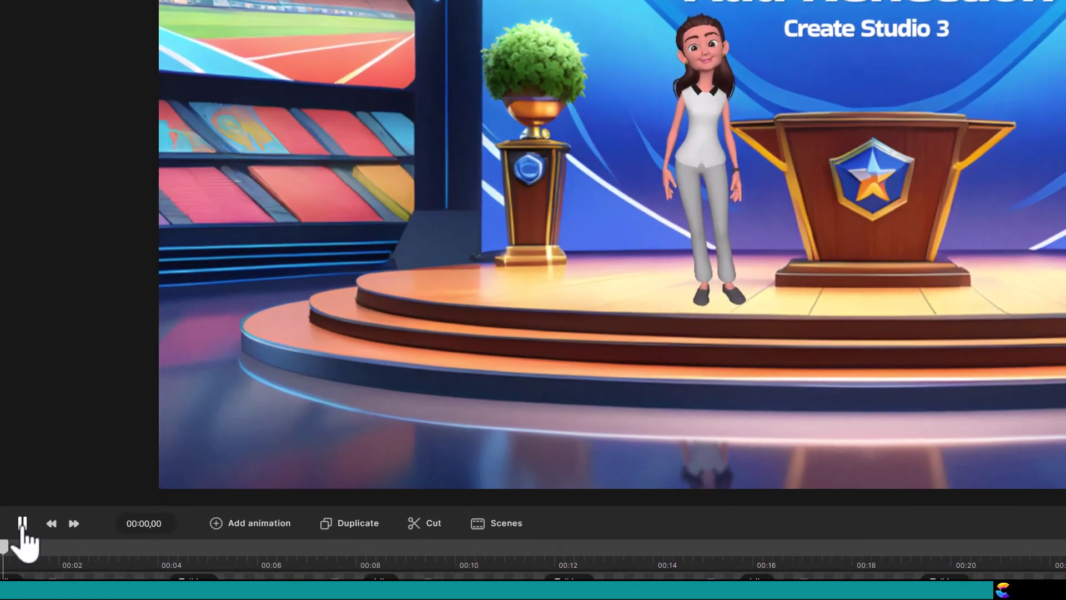